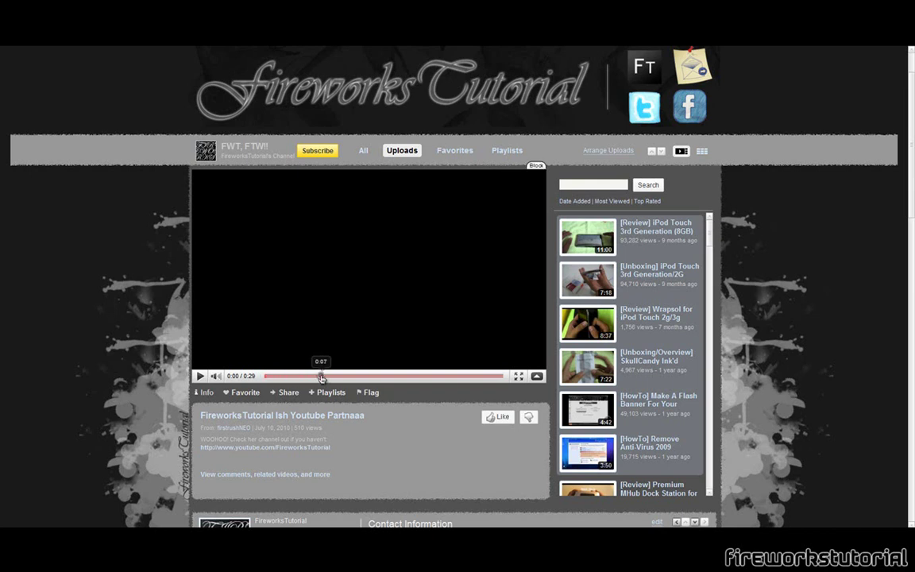
# Skim the channel's featured video and try the Twitter icon in the channel banner, closing the page it opens
pyautogui.click(327, 376)
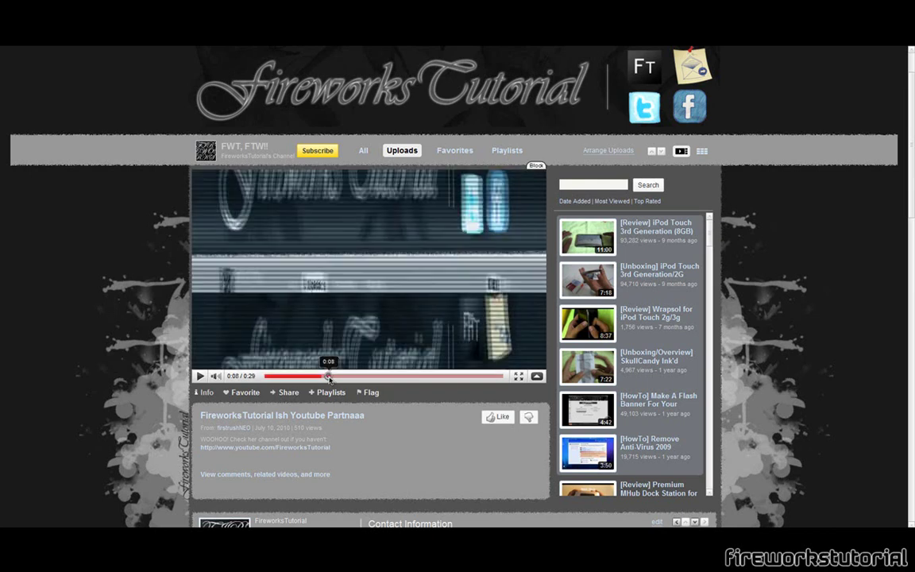
pyautogui.moveTo(340, 377); pyautogui.dragTo(244, 381)
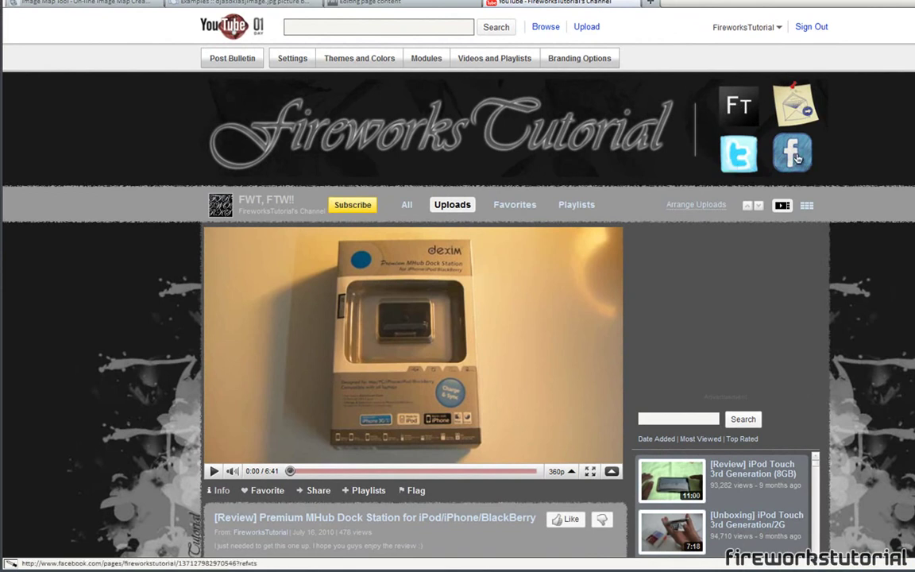
pyautogui.click(741, 161)
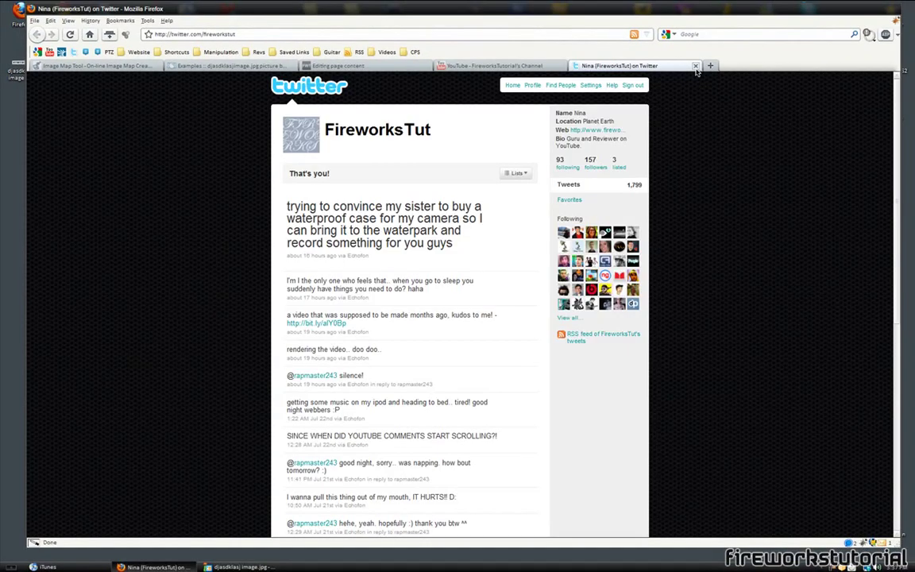
pyautogui.click(695, 66)
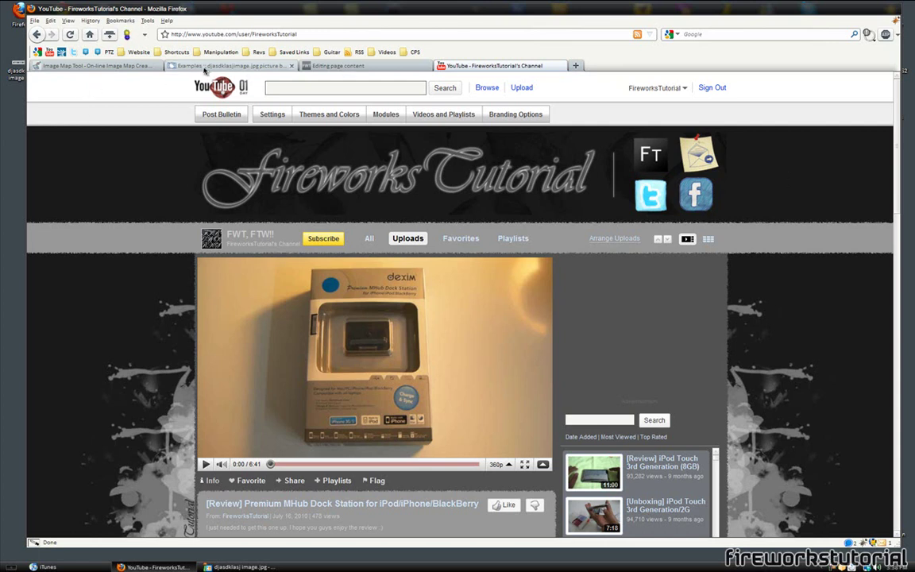
# View the three-button banner image in Windows Photo Gallery, and copy the direct link of its uploaded version on Photobucket
pyautogui.click(238, 567)
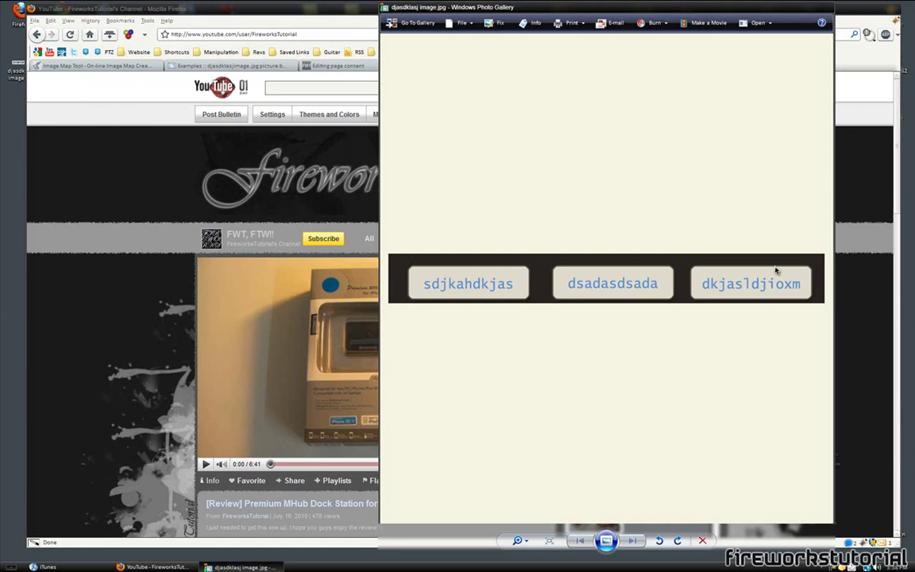
pyautogui.click(826, 8)
pyautogui.click(227, 65)
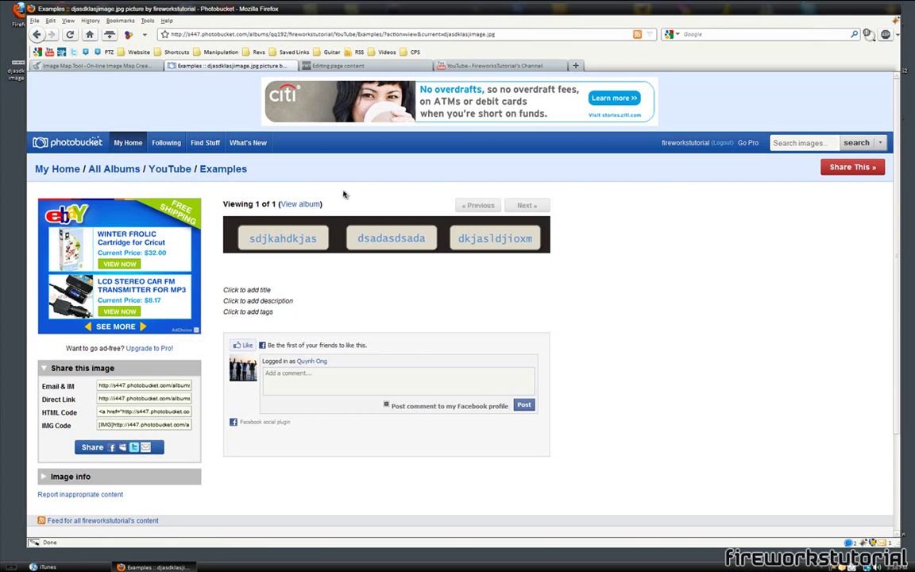
pyautogui.click(62, 429)
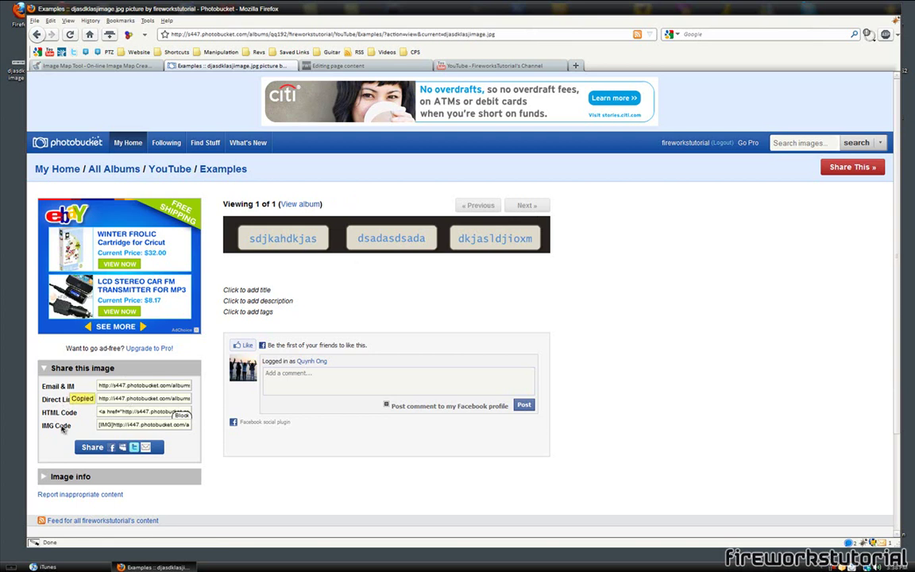
# Load the banner image into the image-maps.com tool from the copied Photobucket URL and continue to the map editor
pyautogui.click(109, 67)
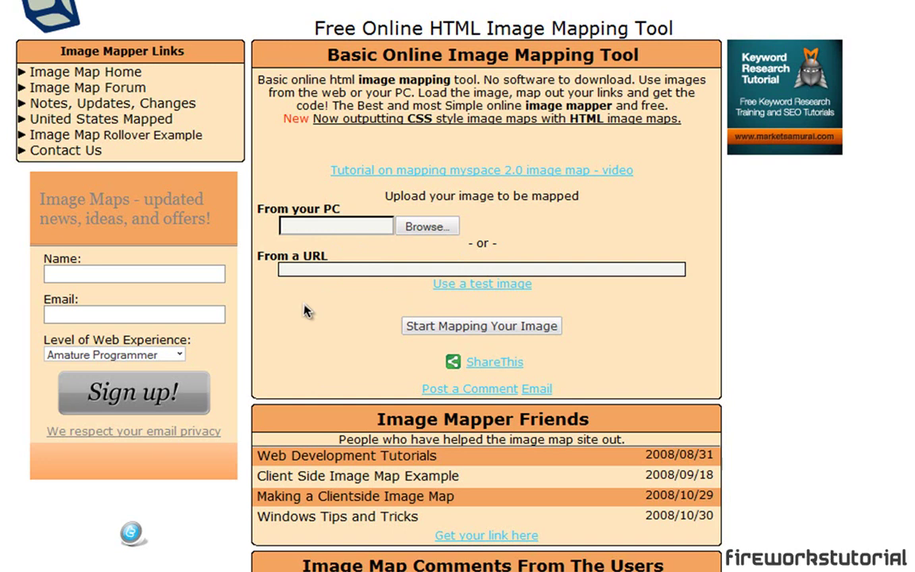
pyautogui.rightClick(332, 271)
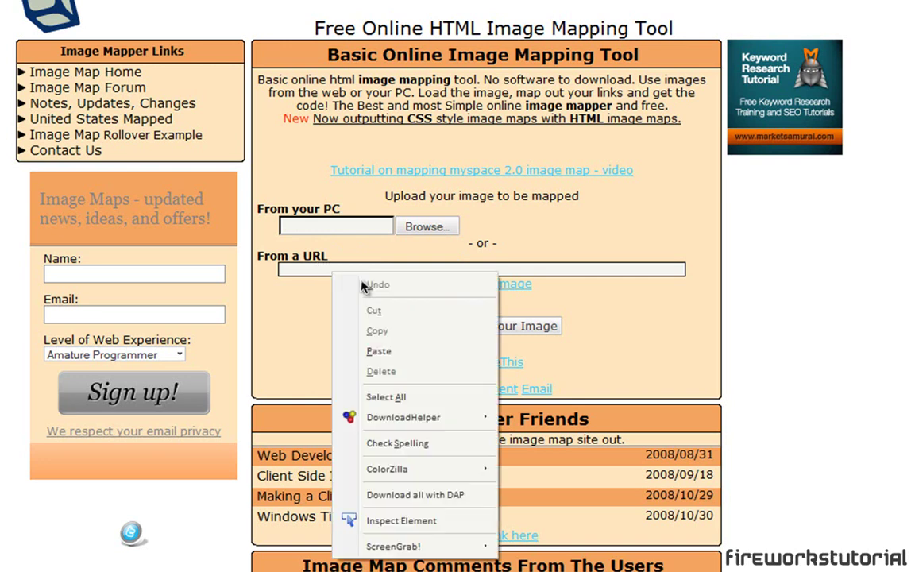
pyautogui.click(379, 350)
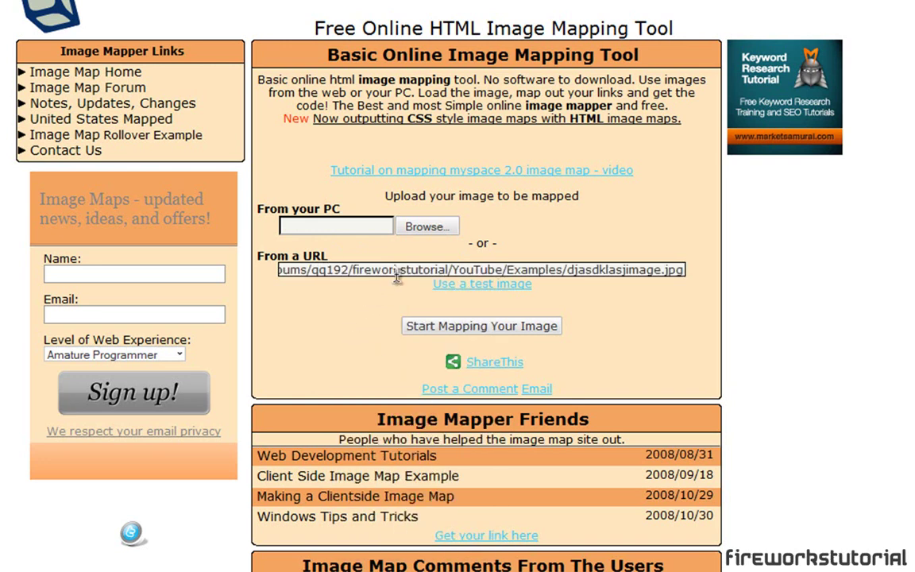
pyautogui.moveTo(397, 271); pyautogui.dragTo(211, 265)
pyautogui.click(312, 318)
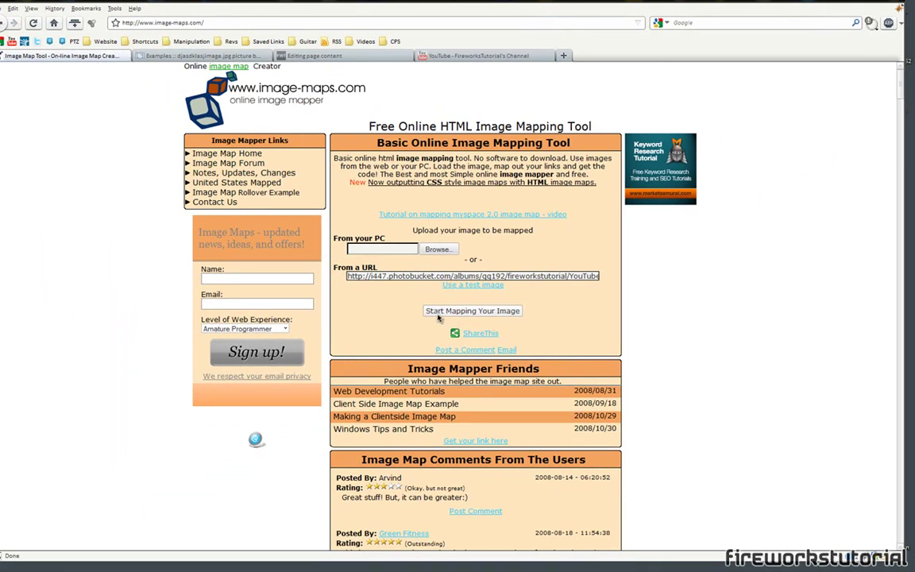
pyautogui.click(435, 310)
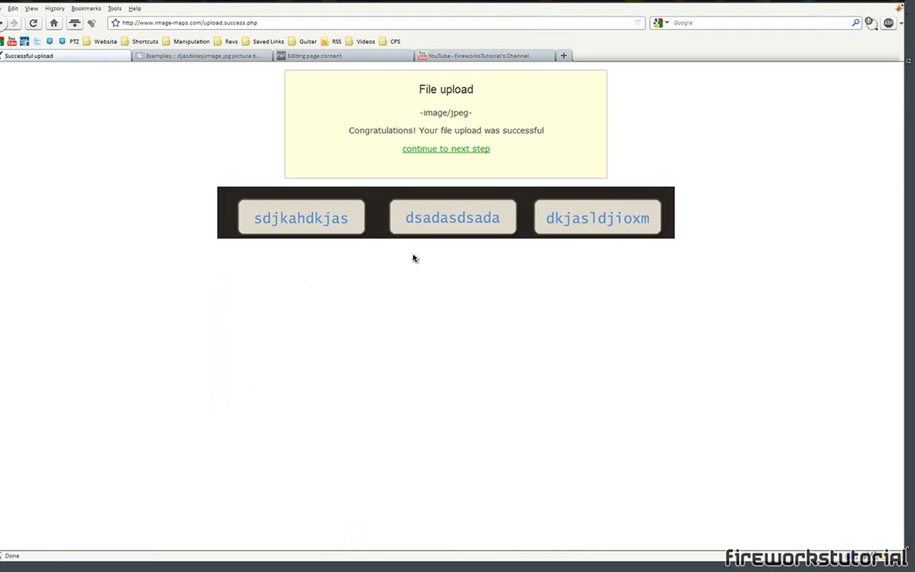
pyautogui.click(446, 150)
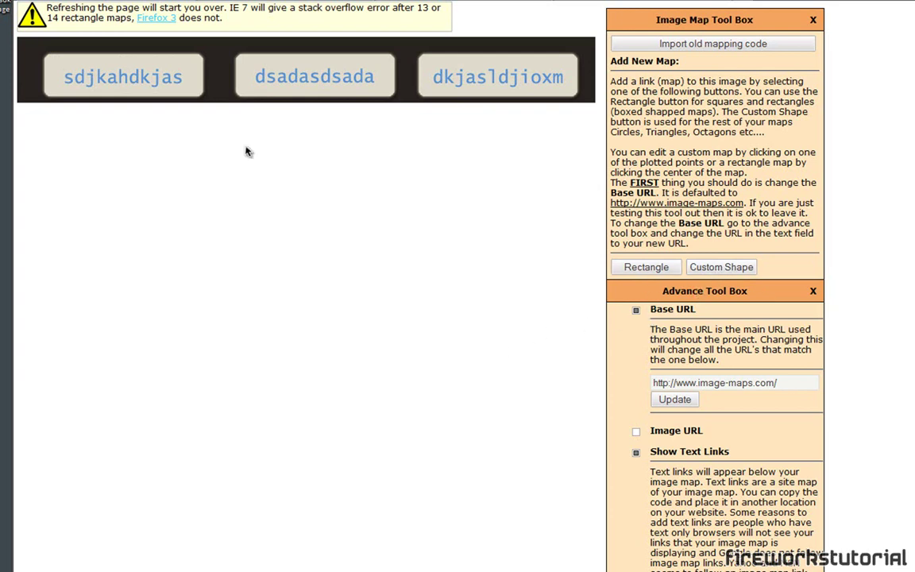
pyautogui.click(645, 268)
pyautogui.moveTo(32, 64); pyautogui.dragTo(209, 104)
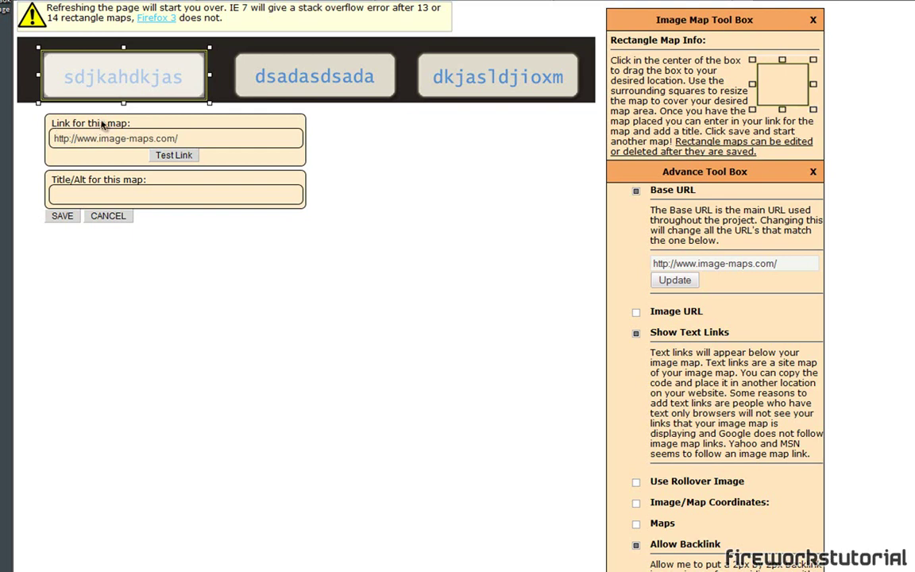
pyautogui.click(73, 138)
pyautogui.moveTo(194, 137); pyautogui.dragTo(93, 140)
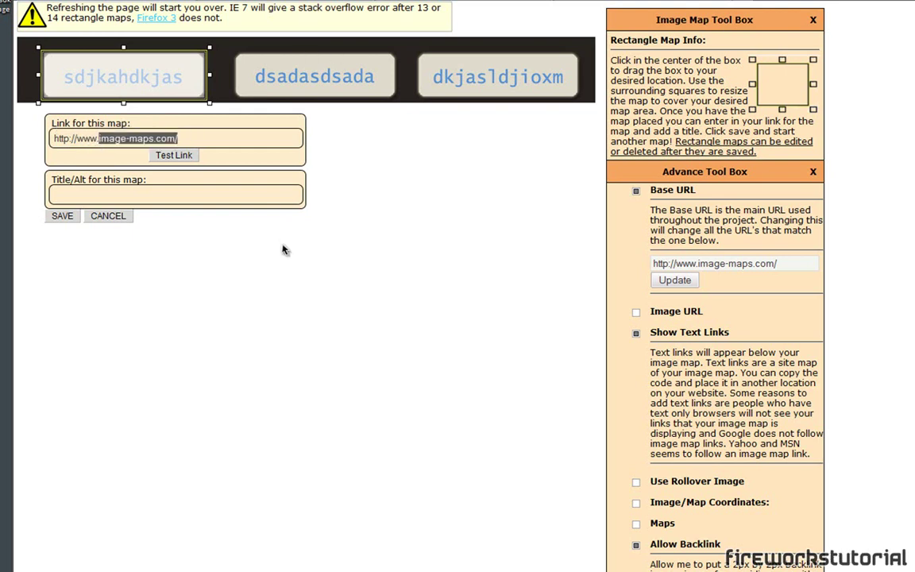
pyautogui.write('fi')
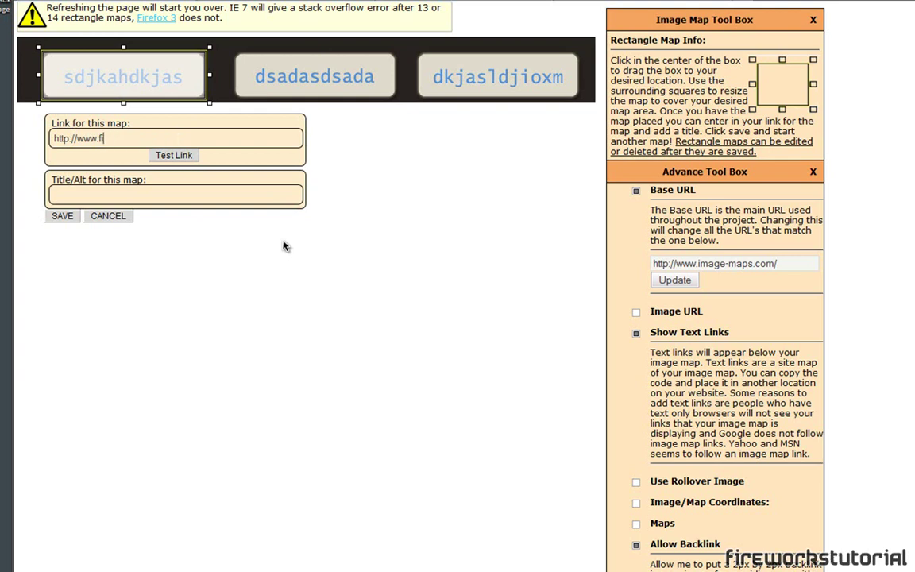
pyautogui.write('reworkstutorial.cocc')
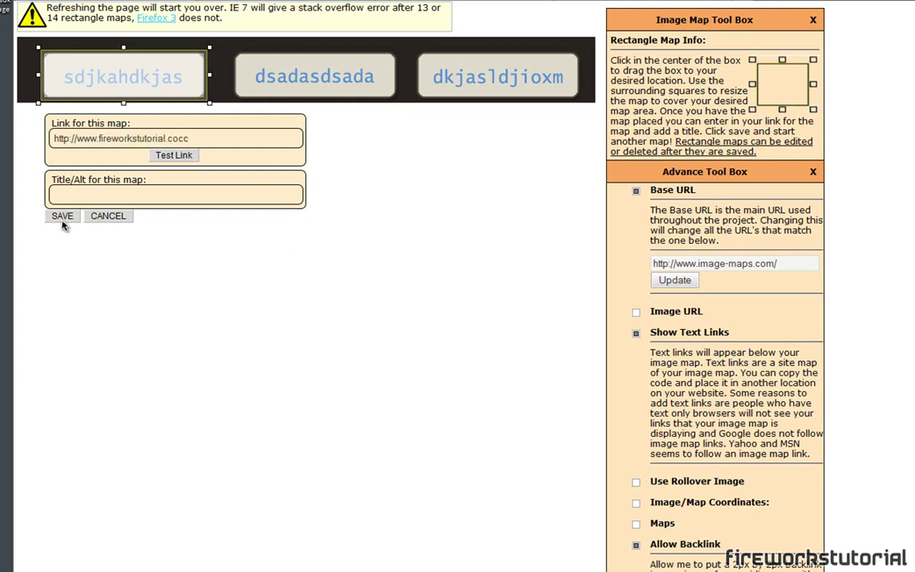
pyautogui.click(62, 216)
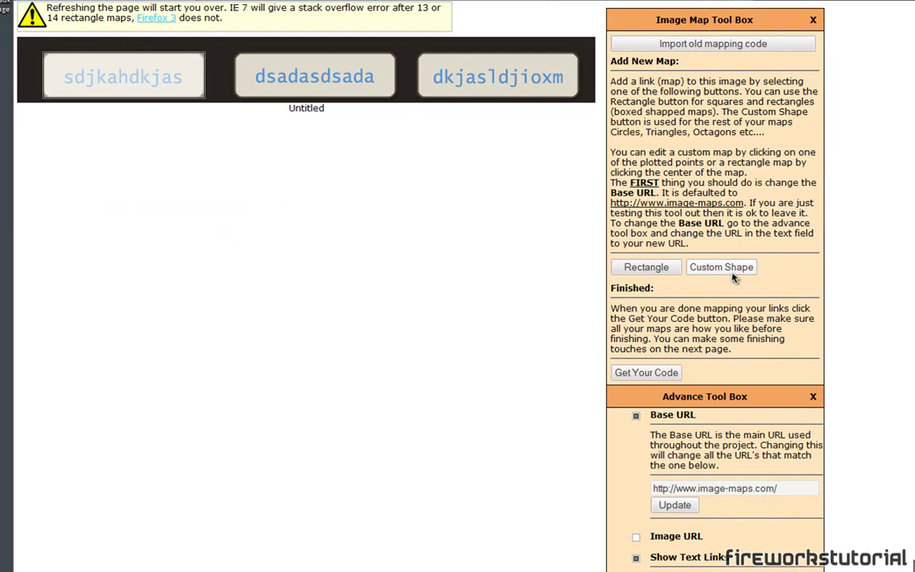
# Plot a custom shape map around the corners of the "dsadasdsada" button
pyautogui.click(699, 267)
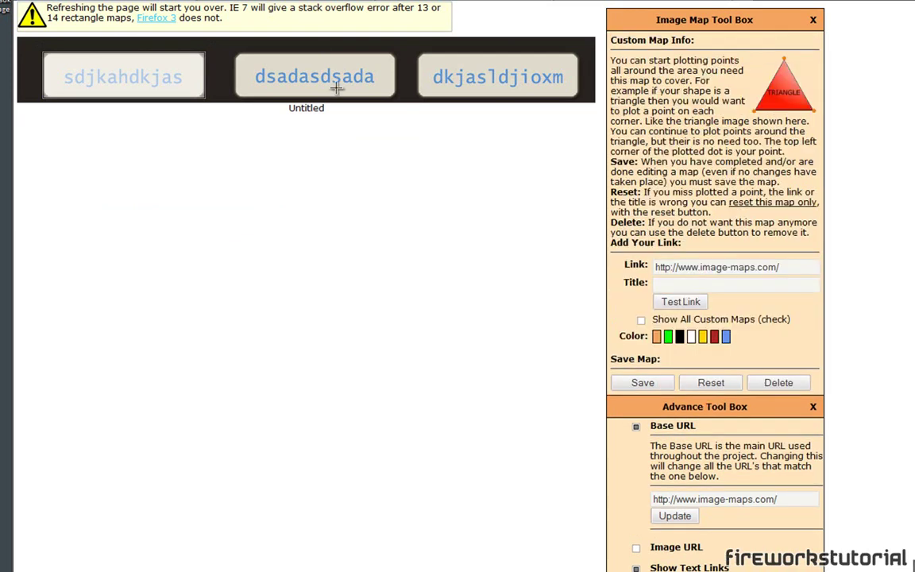
pyautogui.click(236, 54)
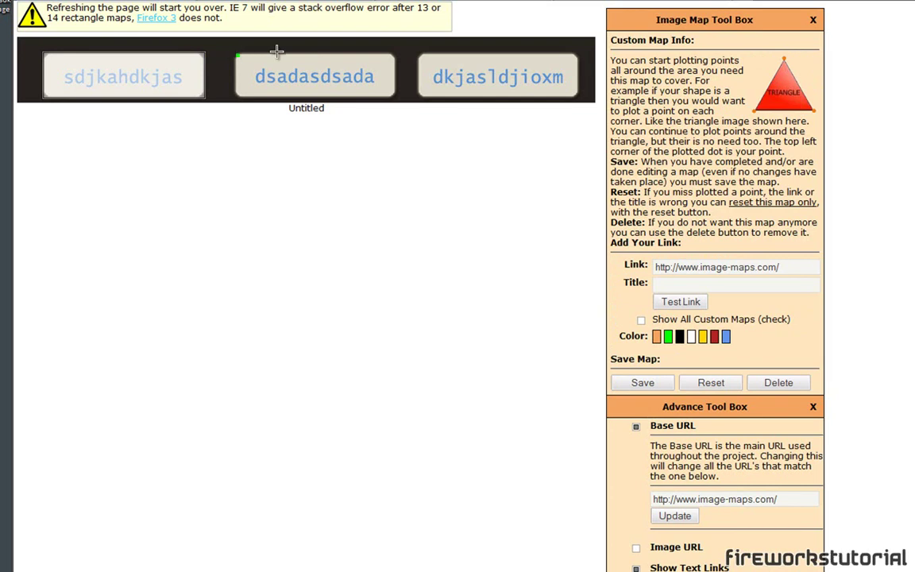
pyautogui.click(393, 55)
pyautogui.click(393, 94)
pyautogui.click(236, 94)
pyautogui.moveTo(787, 268); pyautogui.dragTo(701, 283)
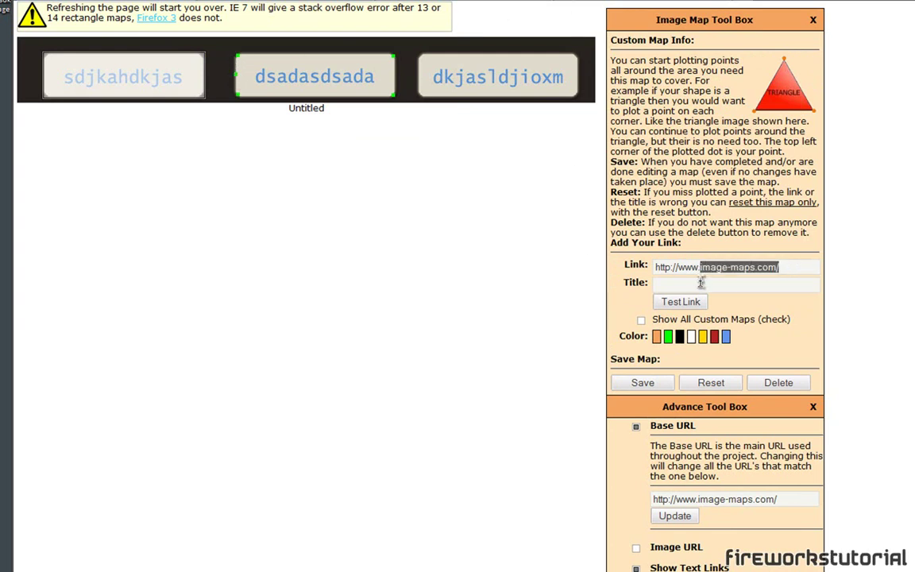
pyautogui.write('fire')
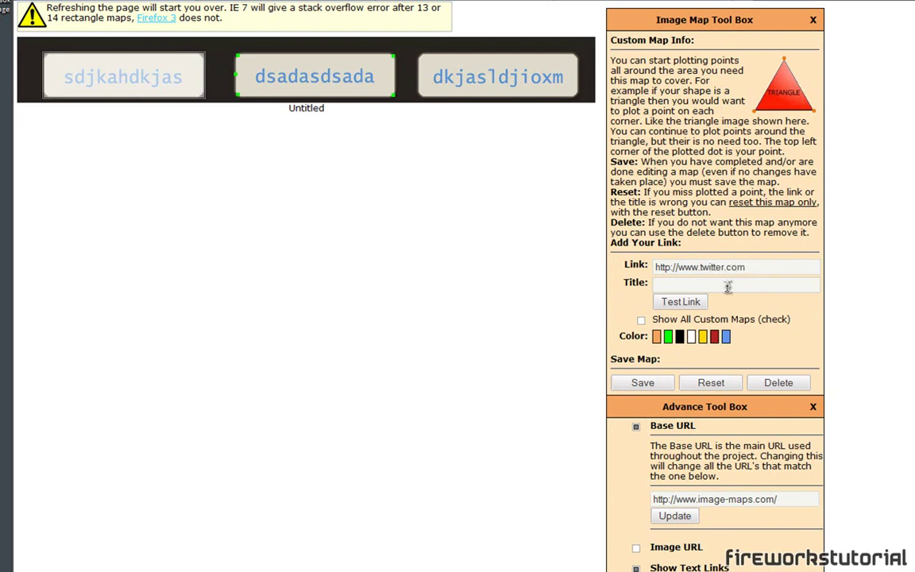
pyautogui.click(727, 286)
pyautogui.write('er')
pyautogui.click(642, 382)
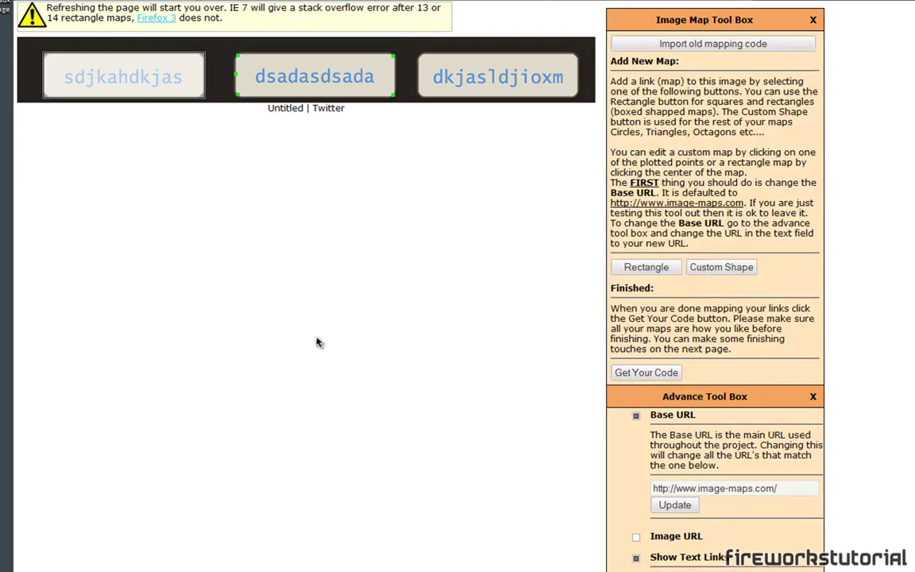
# Set the title of the rectangle map on the "sdjkahdkjas" button to Website and save it
pyautogui.click(104, 75)
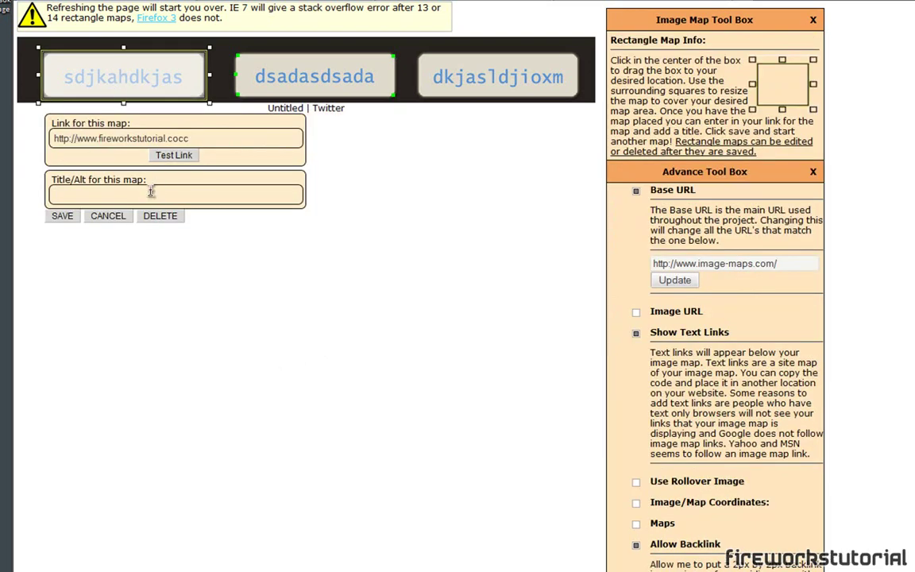
pyautogui.click(190, 189)
pyautogui.write('Website')
pyautogui.click(62, 216)
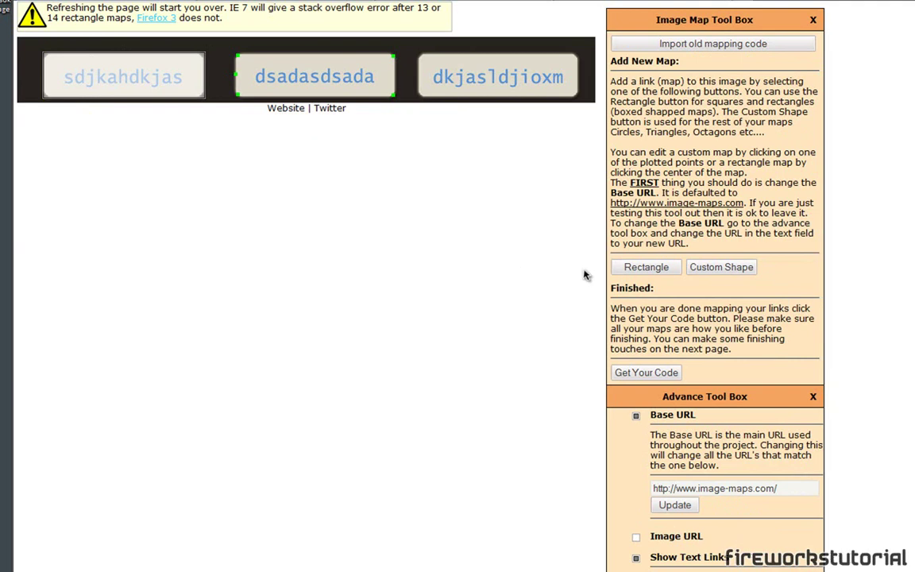
# Generate the image map code, preview its HTML output, and copy the complete HTML code
pyautogui.click(646, 373)
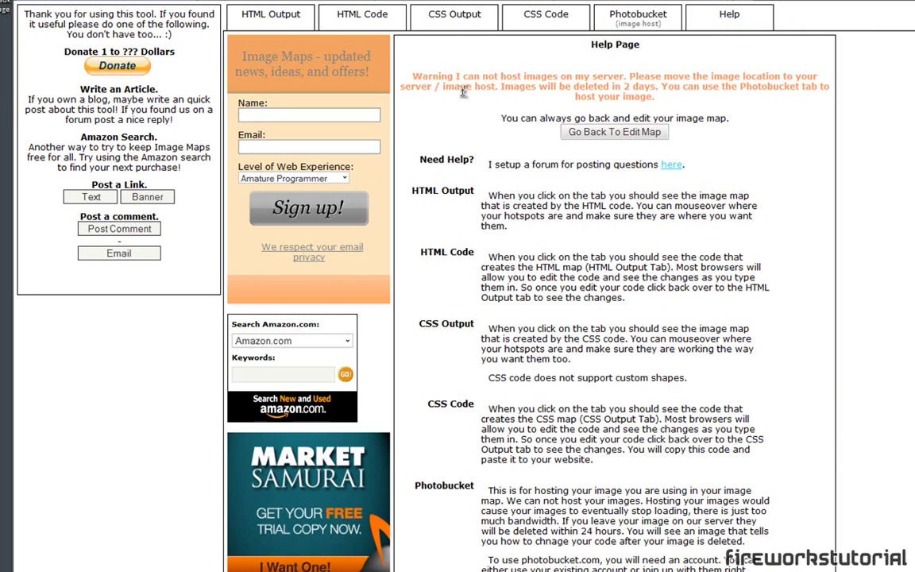
pyautogui.click(274, 15)
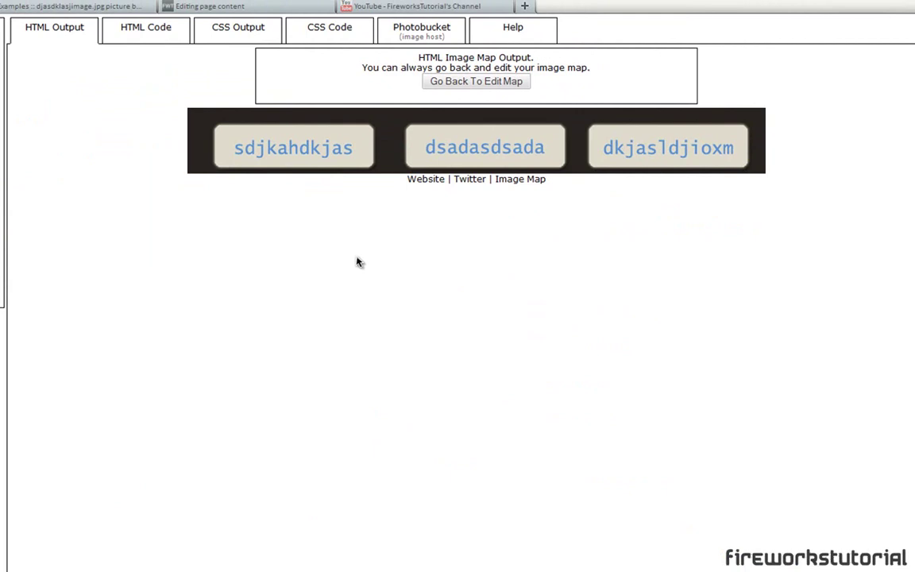
pyautogui.click(145, 35)
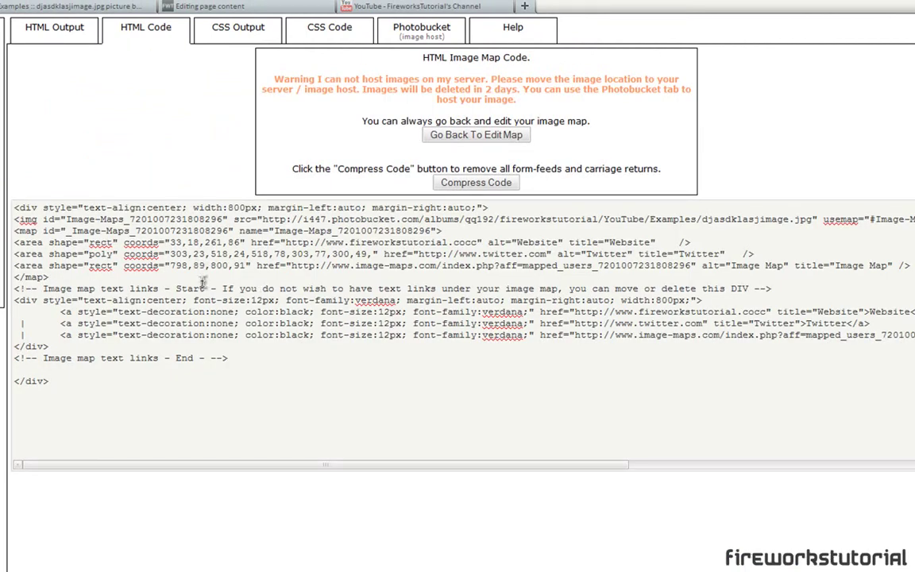
pyautogui.click(237, 309)
pyautogui.hotkey('ctrl', 'c')
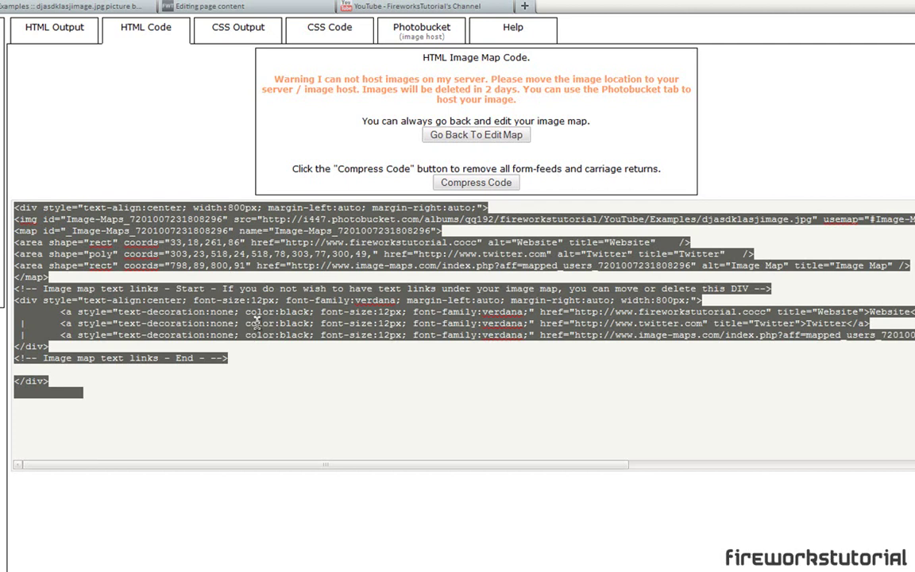
# Paste the image map code at the end of the website's Home page content and save the page
pyautogui.click(208, 8)
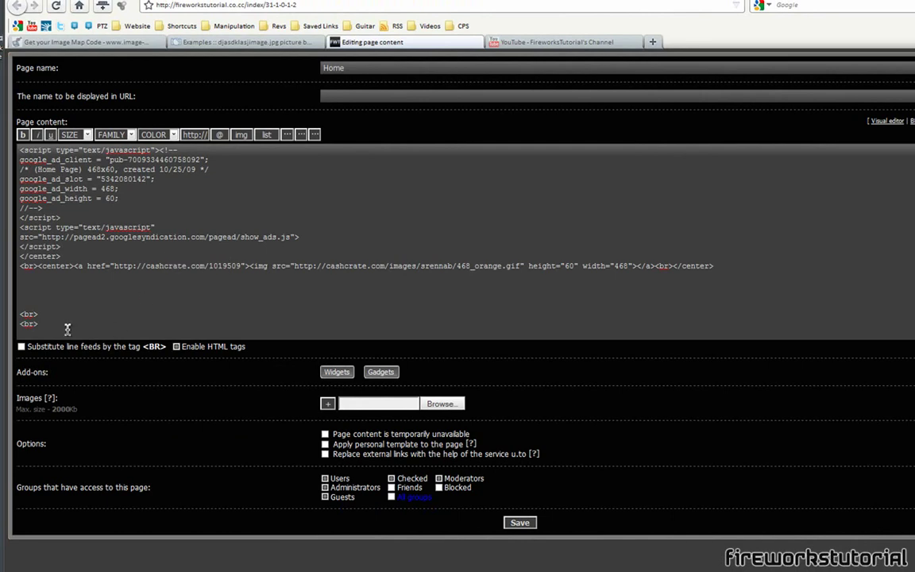
pyautogui.hotkey('ctrl', 'v')
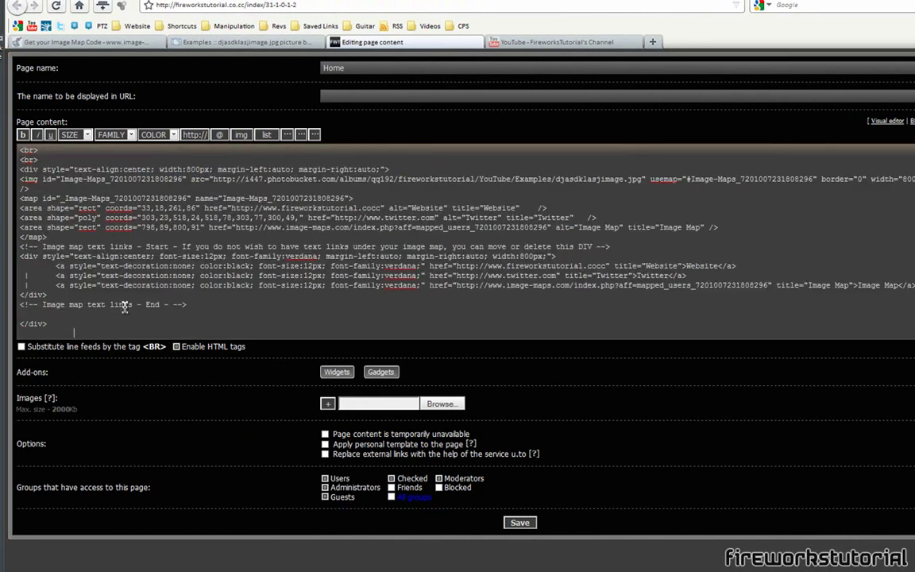
pyautogui.scroll(6, 119, 286)
pyautogui.scroll(-6, 135, 290)
pyautogui.click(520, 524)
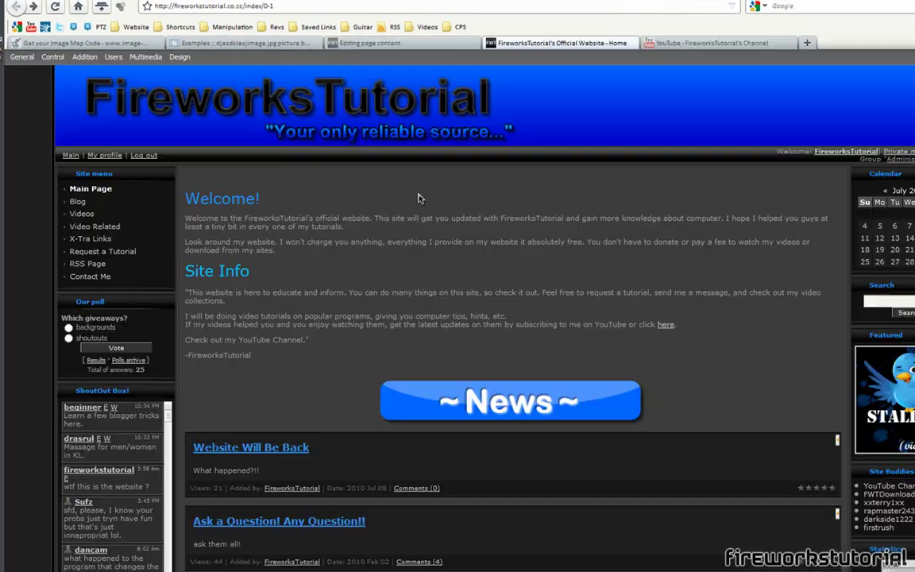
# Test the "dsadasdsada" button's link in the image map on the live home page, and return to the page
pyautogui.scroll(-6, 366, 254)
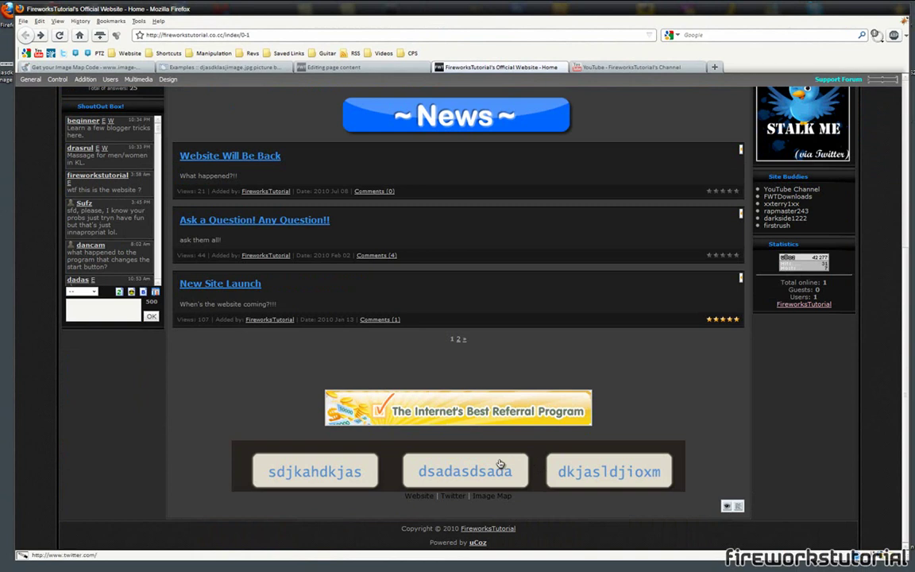
pyautogui.click(458, 474)
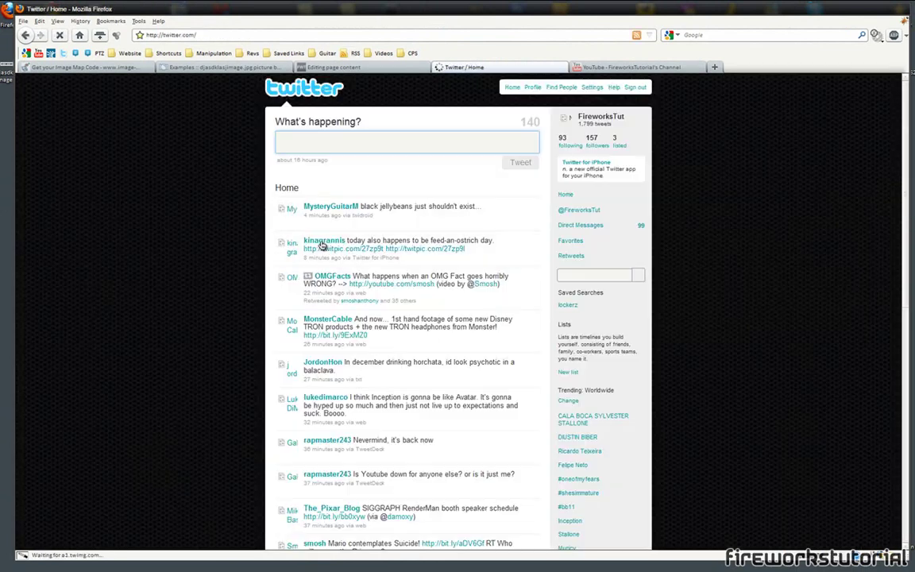
pyautogui.hotkey('alt', 'Left')
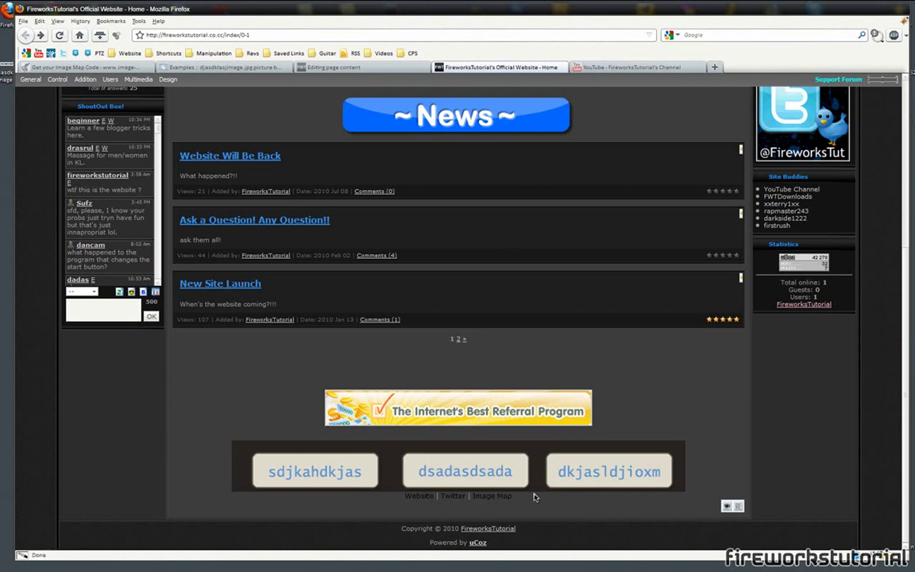
# Test the "sdjkahdkjas" button's link in the image map on the live home page, and return to the page
pyautogui.click(302, 476)
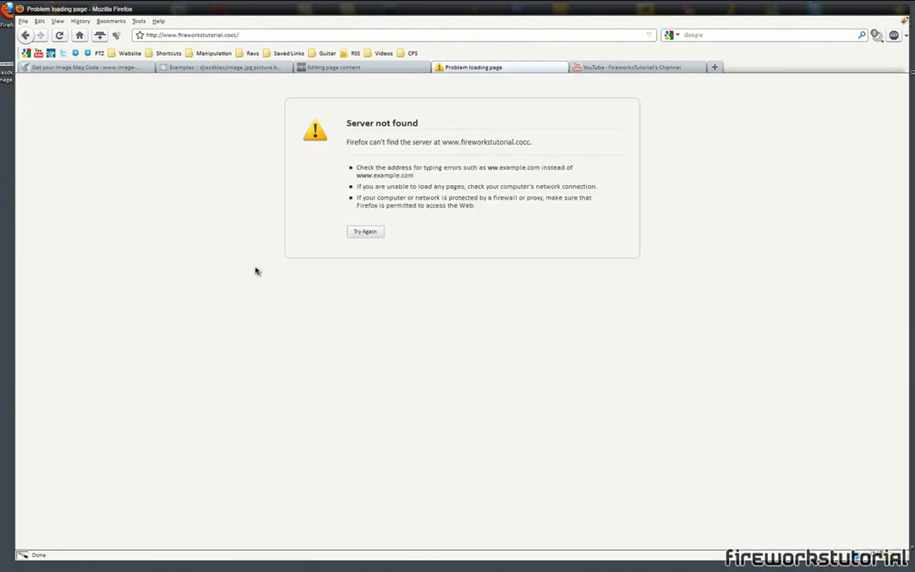
pyautogui.click(26, 37)
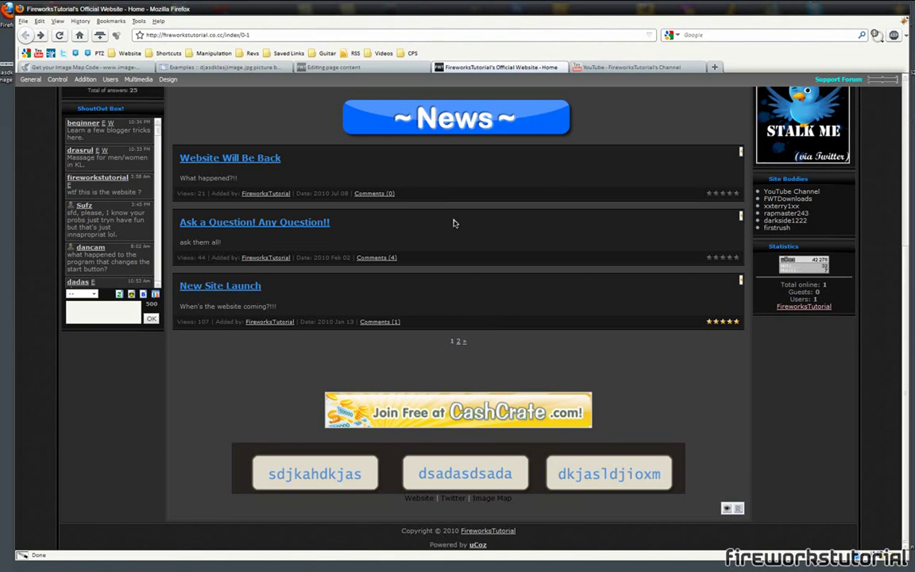
pyautogui.scroll(6, 398, 198)
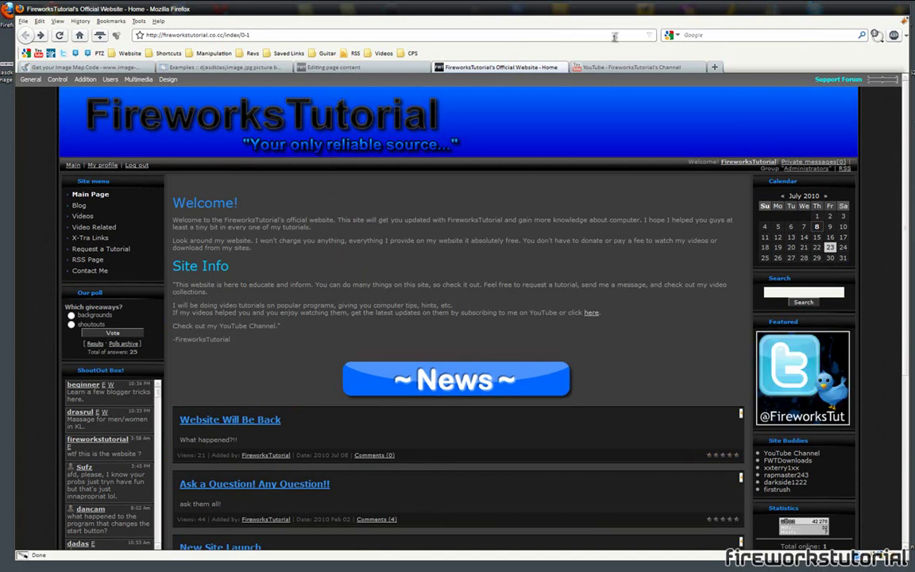
# Look at the already open FireworksTutorial YouTube channel page, and return to the website's home page to review it
pyautogui.click(633, 65)
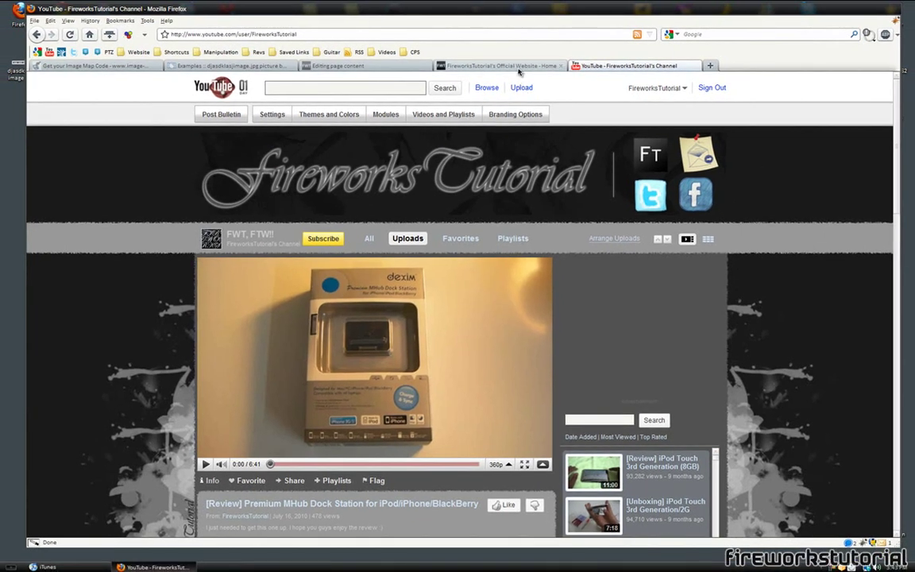
pyautogui.click(517, 66)
pyautogui.scroll(-5, 367, 165)
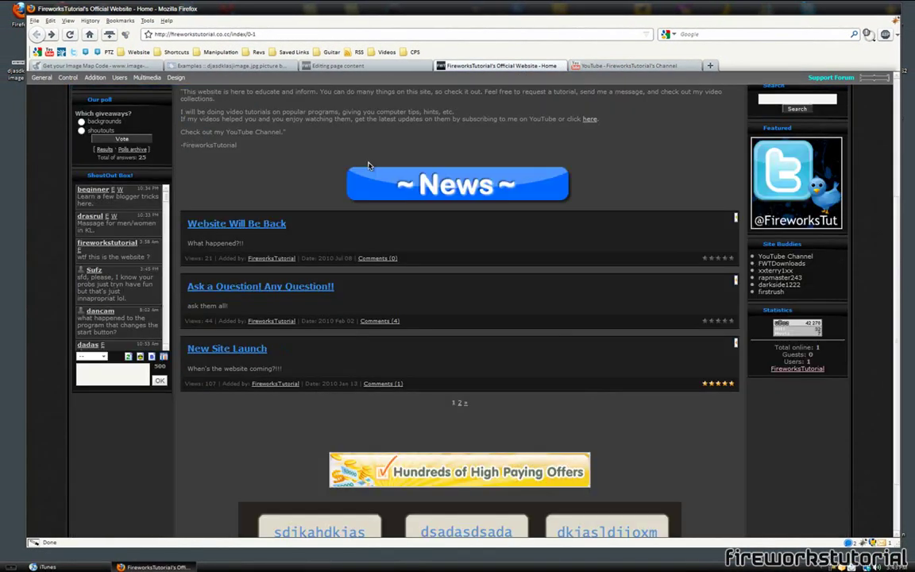
pyautogui.scroll(4, 367, 165)
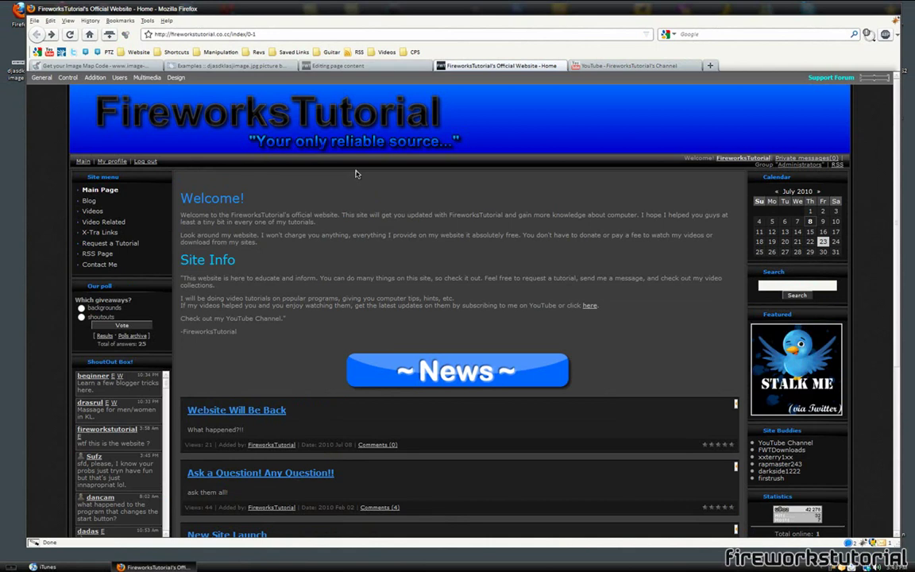